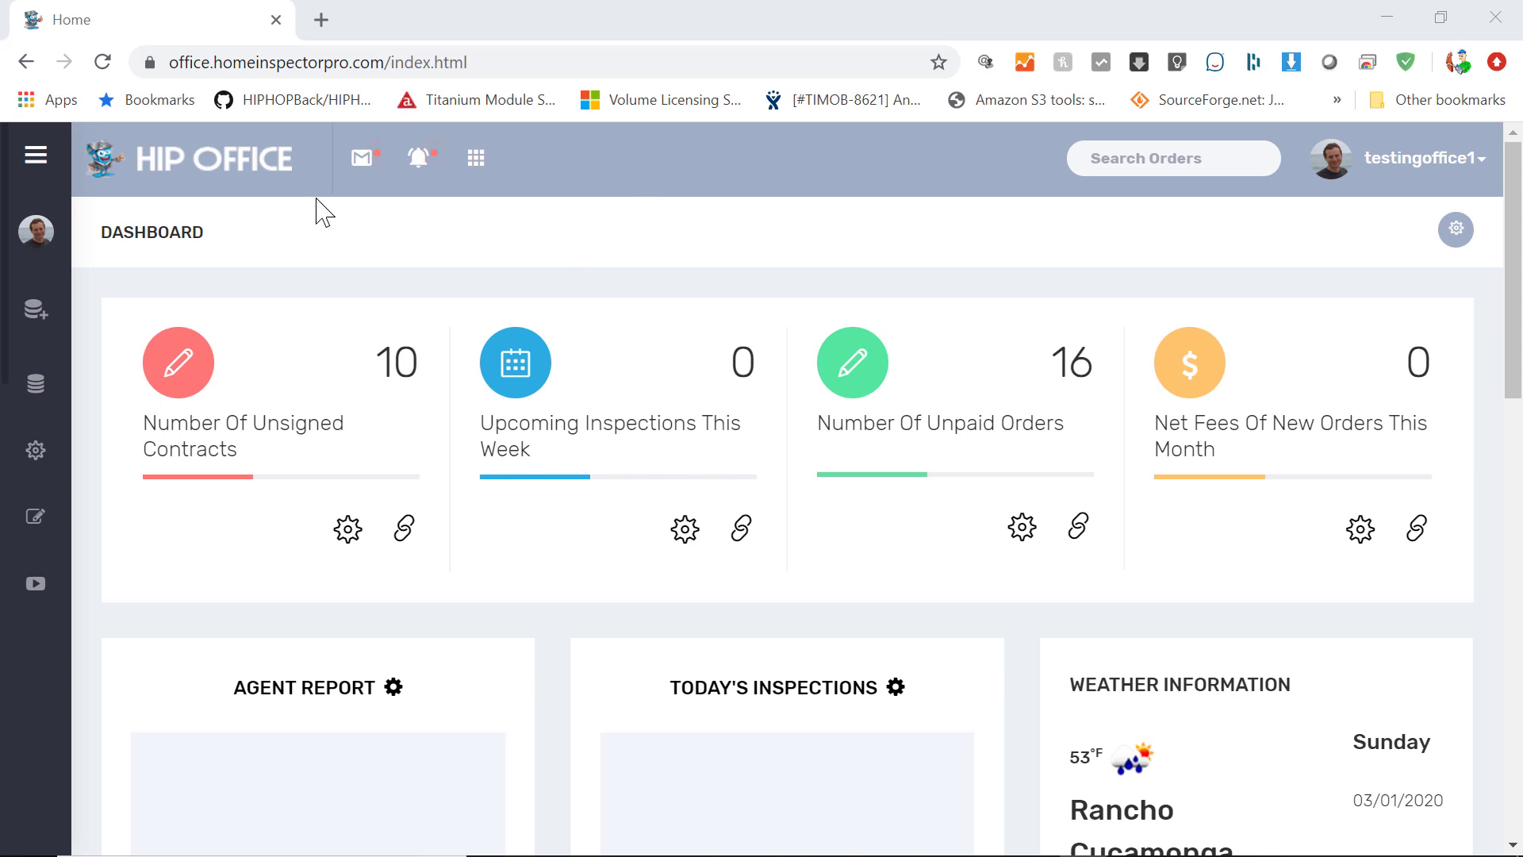
# Step: Go to Settings > Integrations to see Secure 24 CRM and Home Binder
pyautogui.click(38, 173)
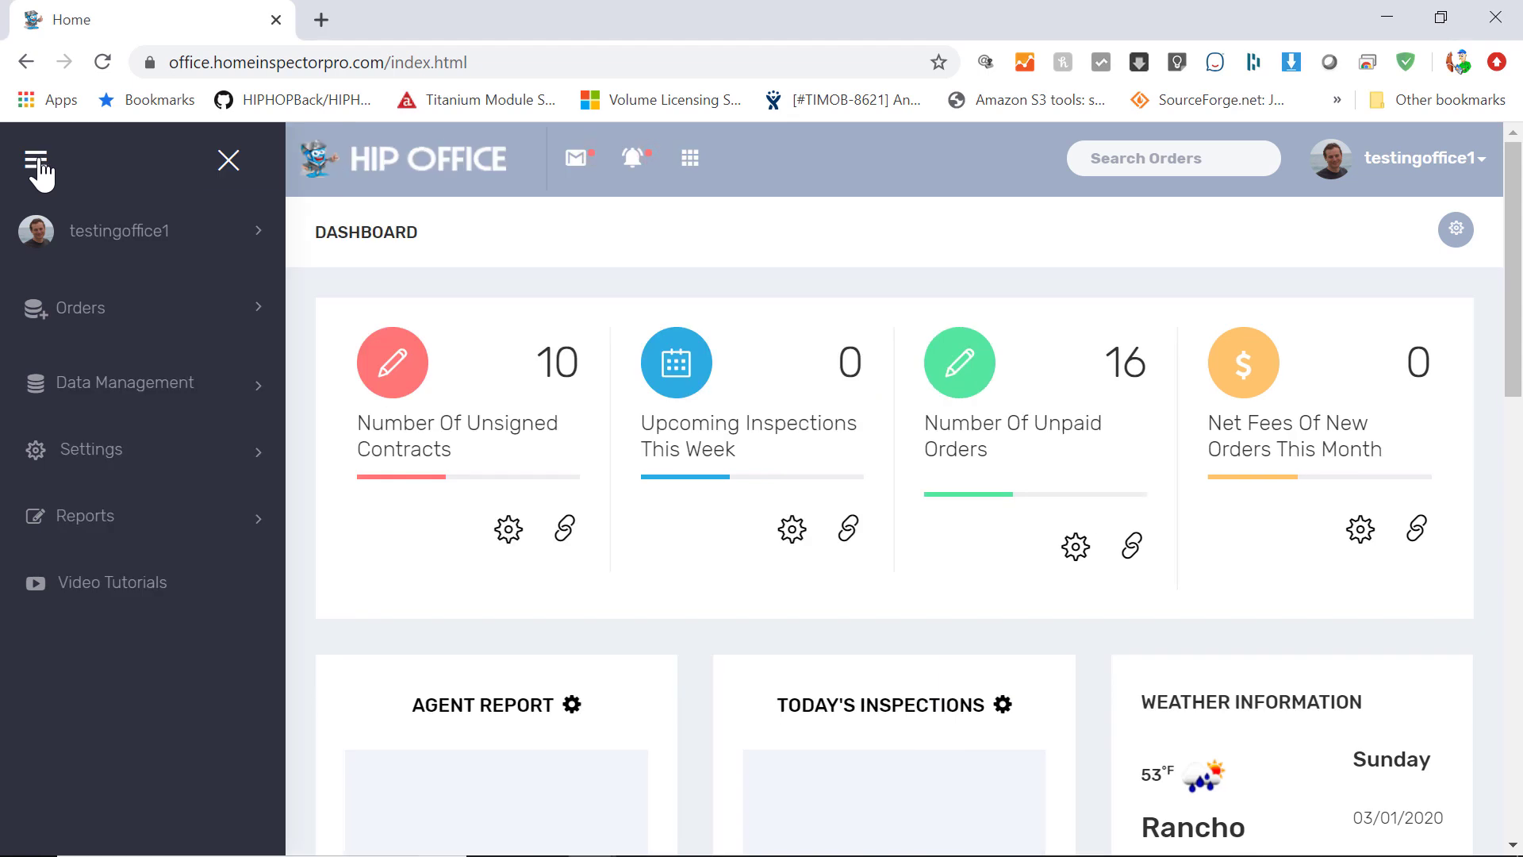
pyautogui.click(98, 452)
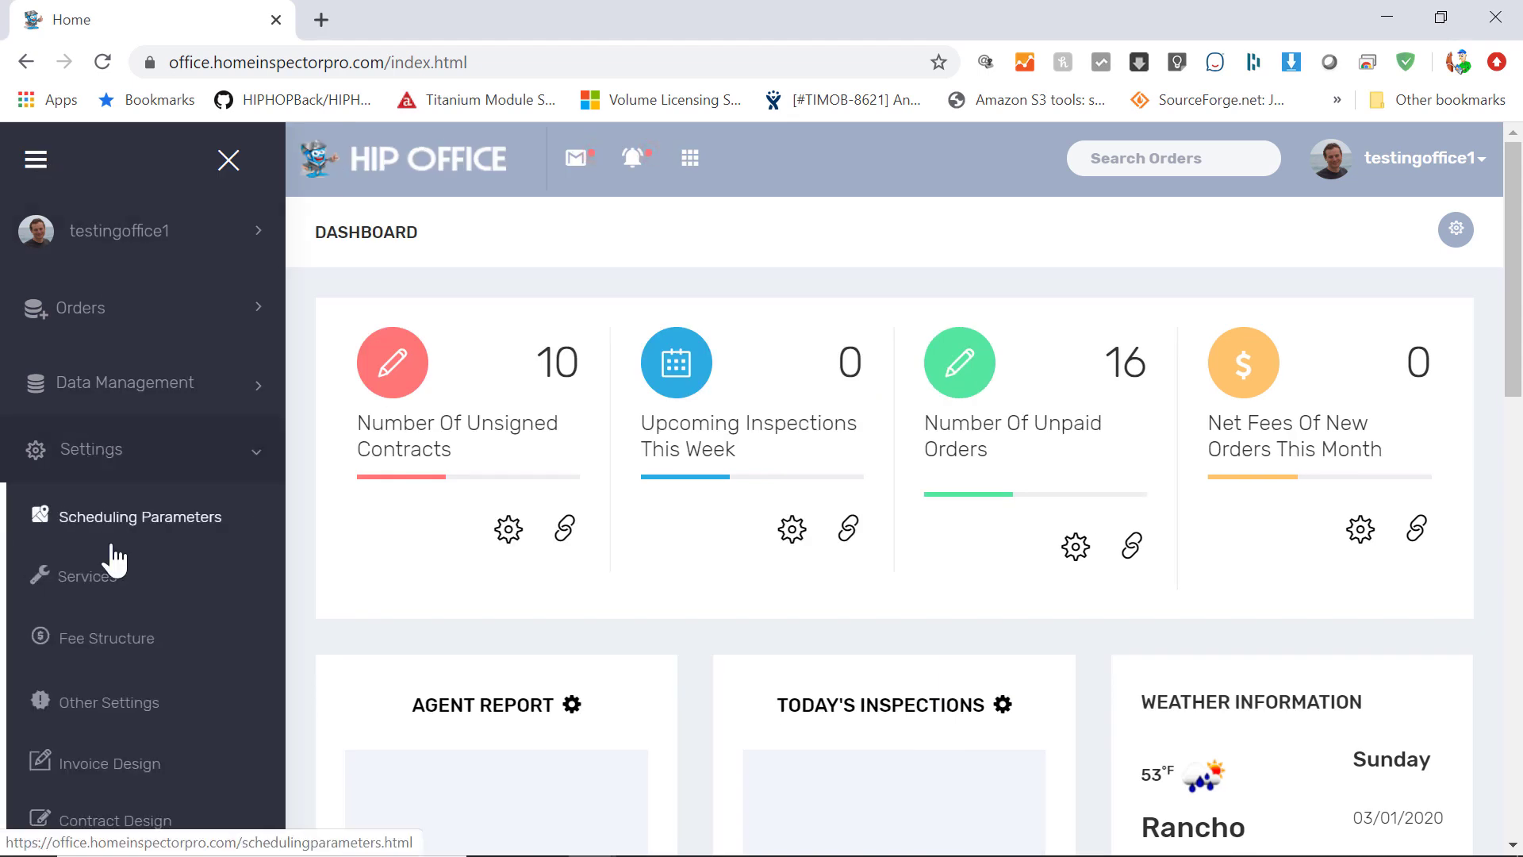
pyautogui.scroll(-2, 103, 554)
pyautogui.scroll(-1, 92, 732)
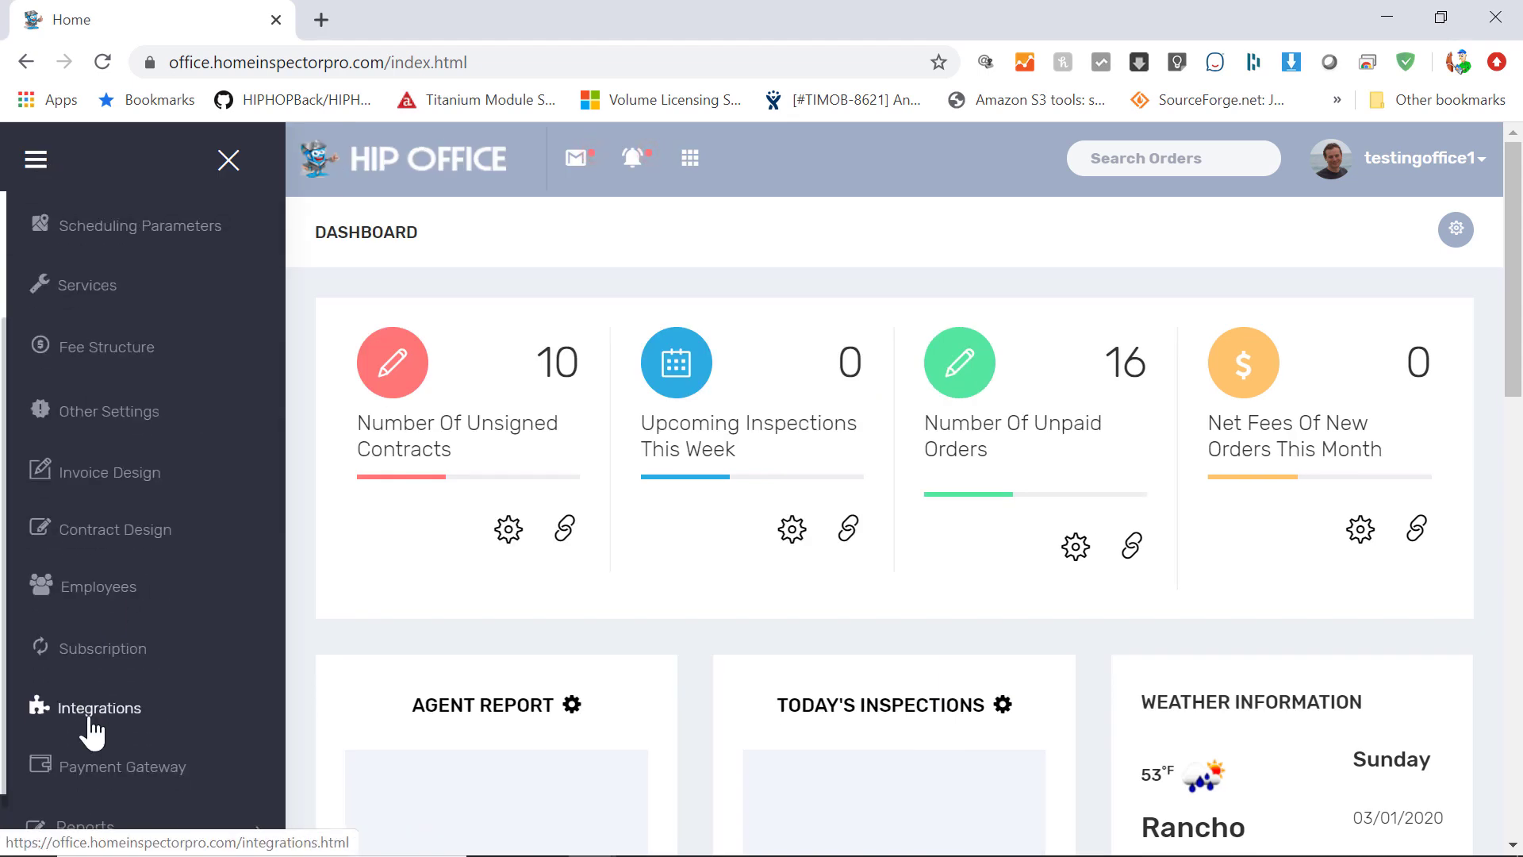
pyautogui.click(92, 727)
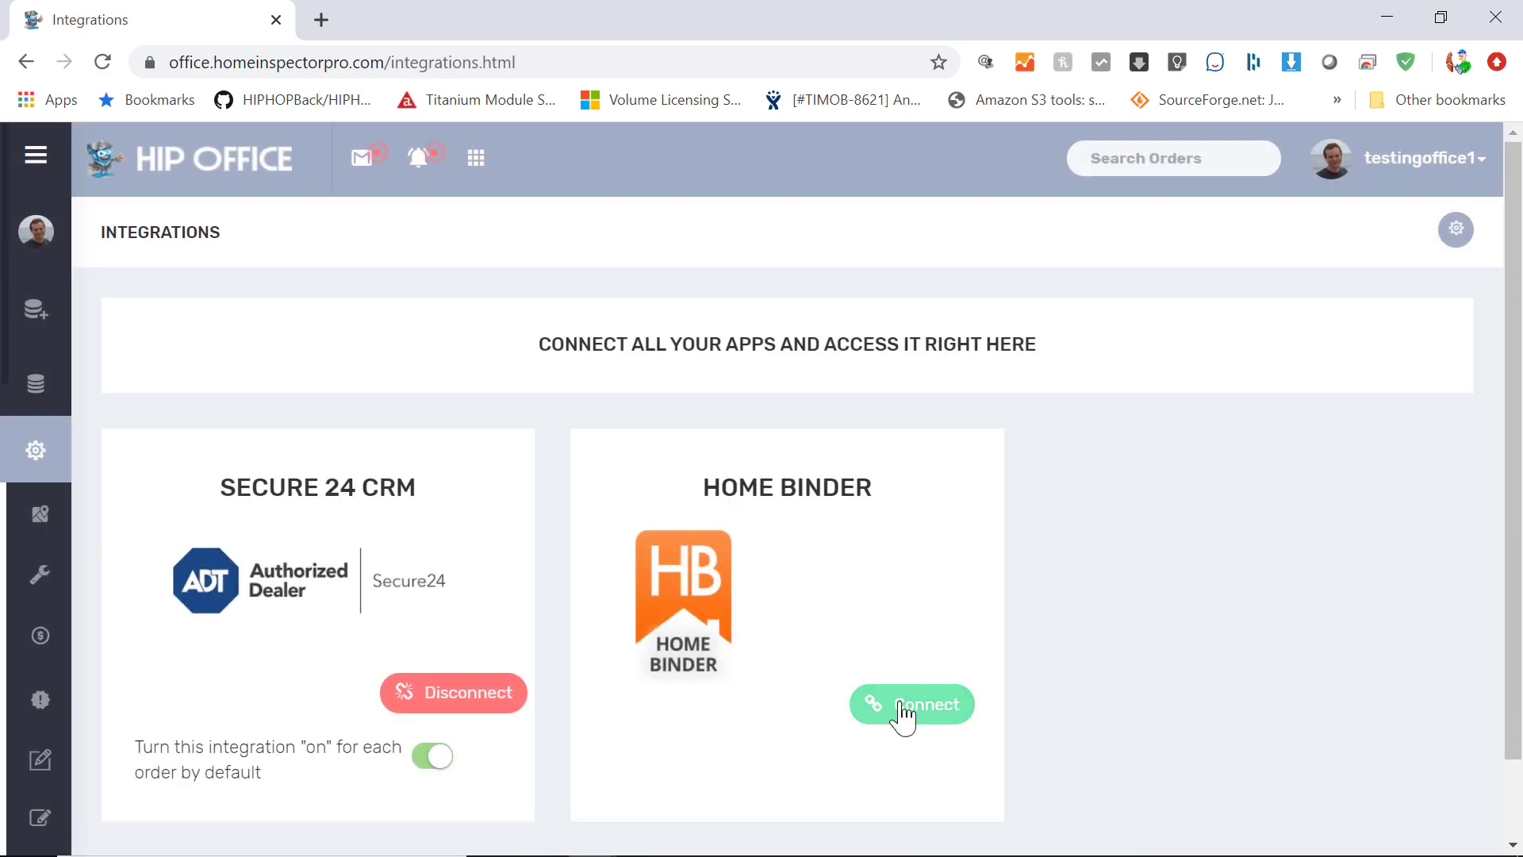
# Step: Connect the Home Binder integration from its card
pyautogui.click(900, 719)
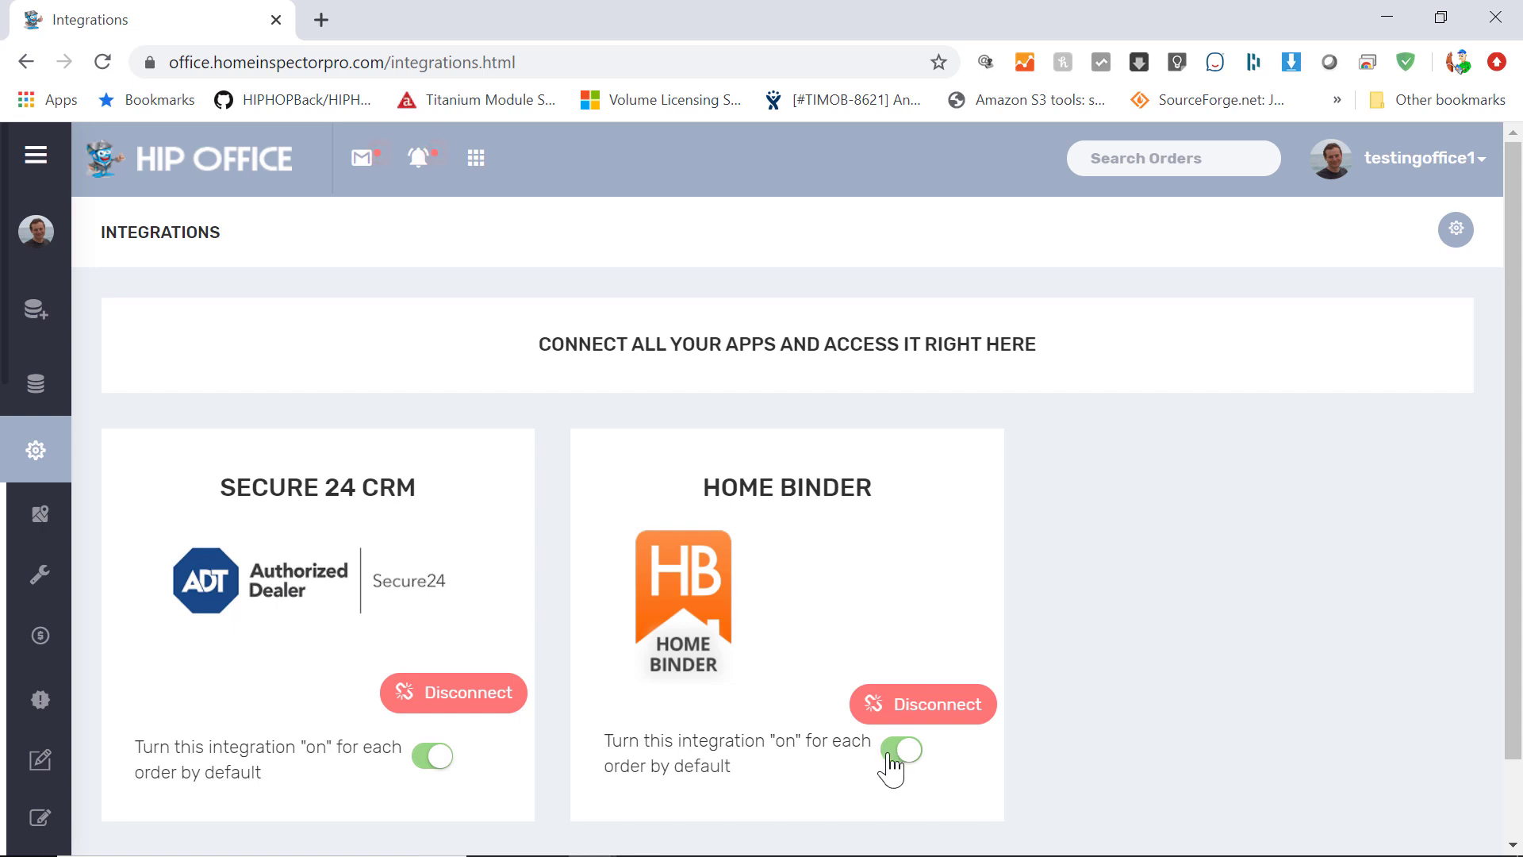
# Step: Turn off Home Binder lead export in a new order's Settings tab
pyautogui.click(36, 157)
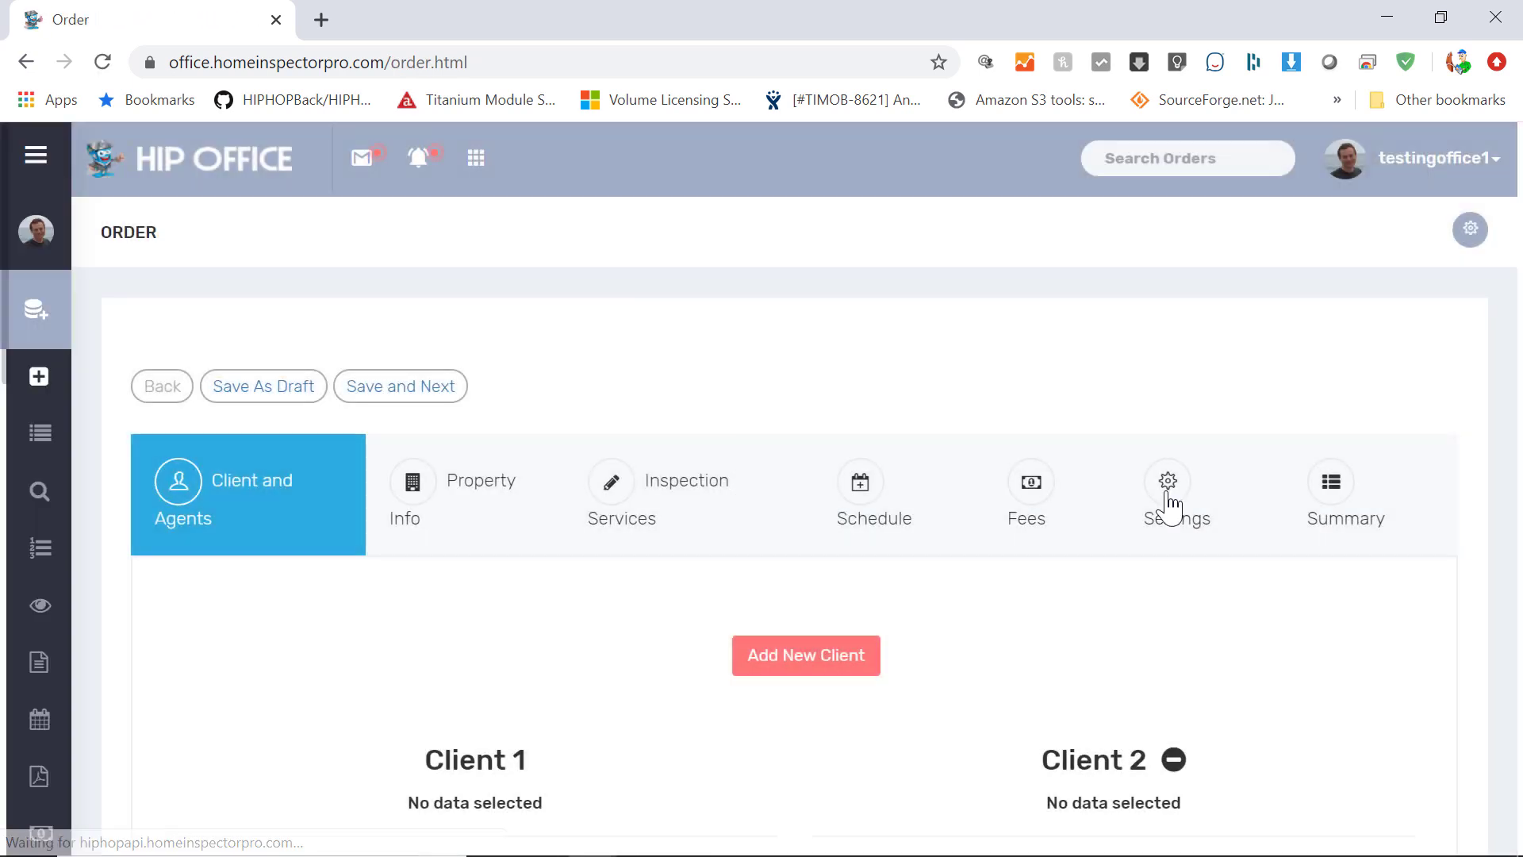
pyautogui.click(1175, 493)
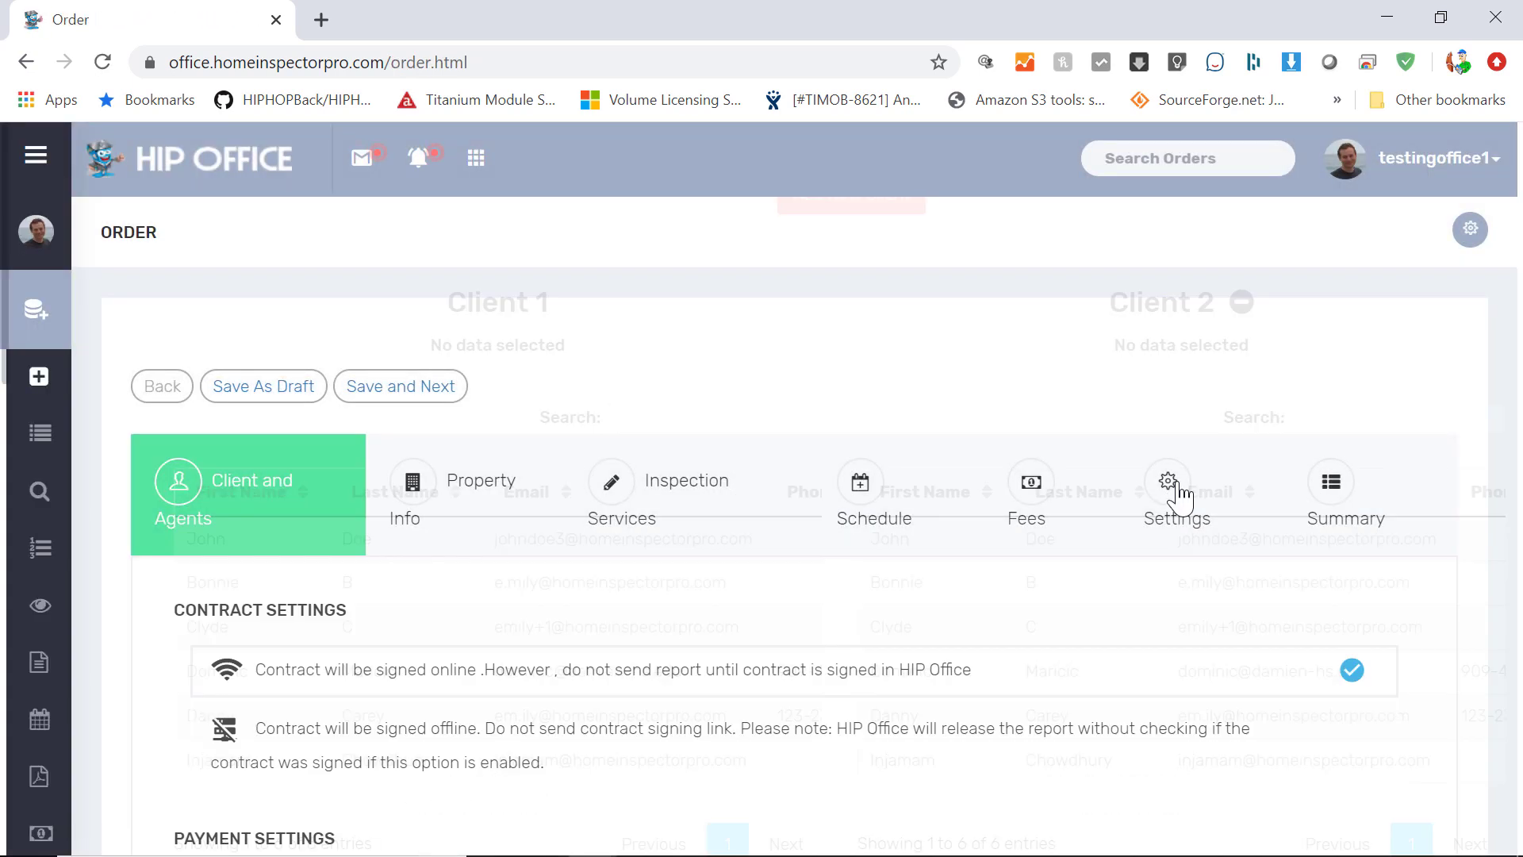
pyautogui.scroll(-10, 756, 635)
pyautogui.scroll(-1, 763, 636)
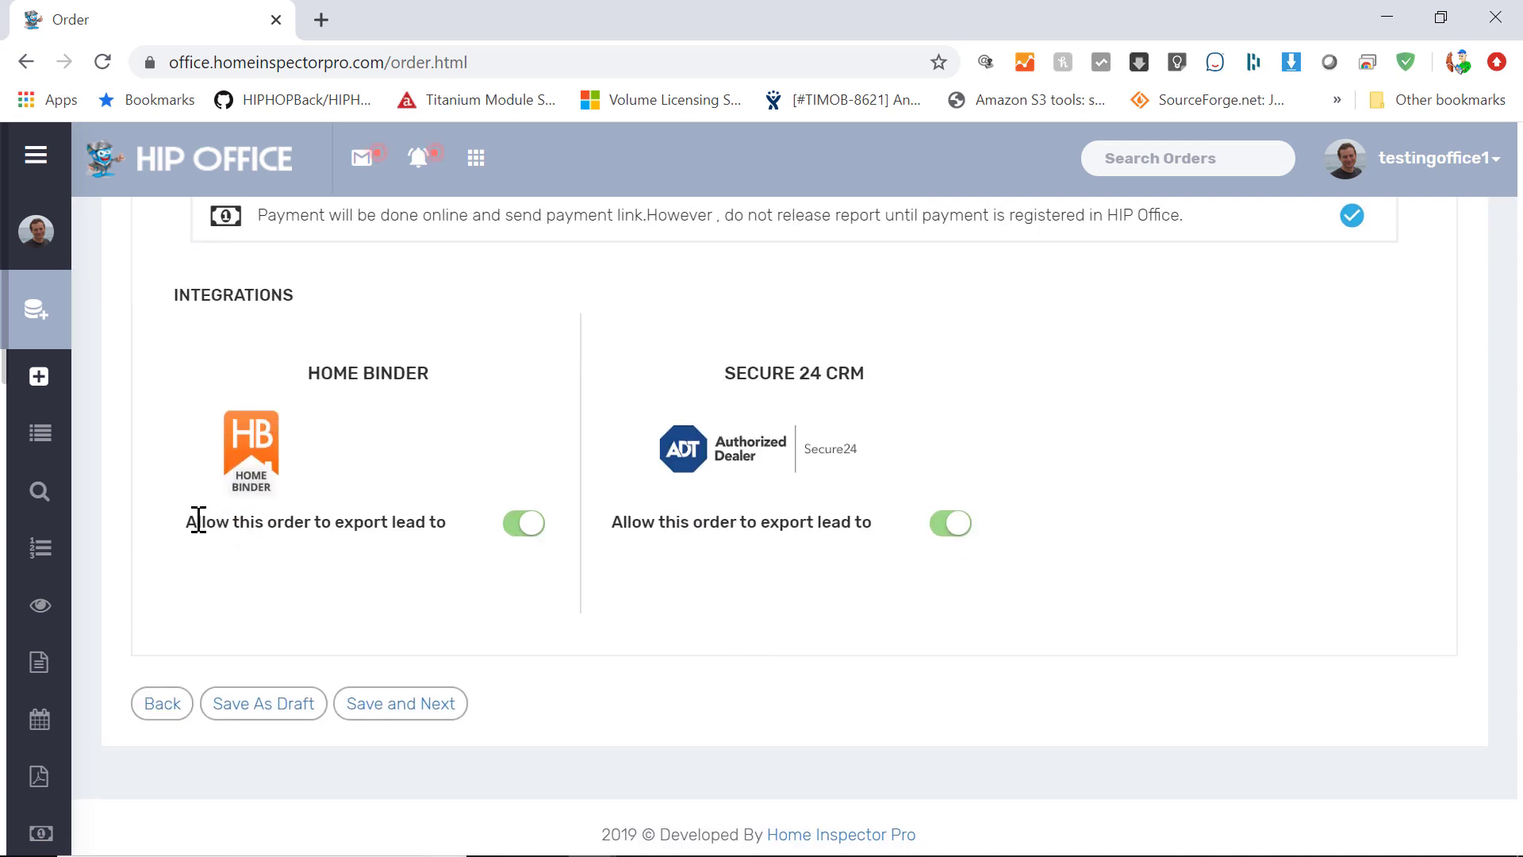
pyautogui.click(523, 542)
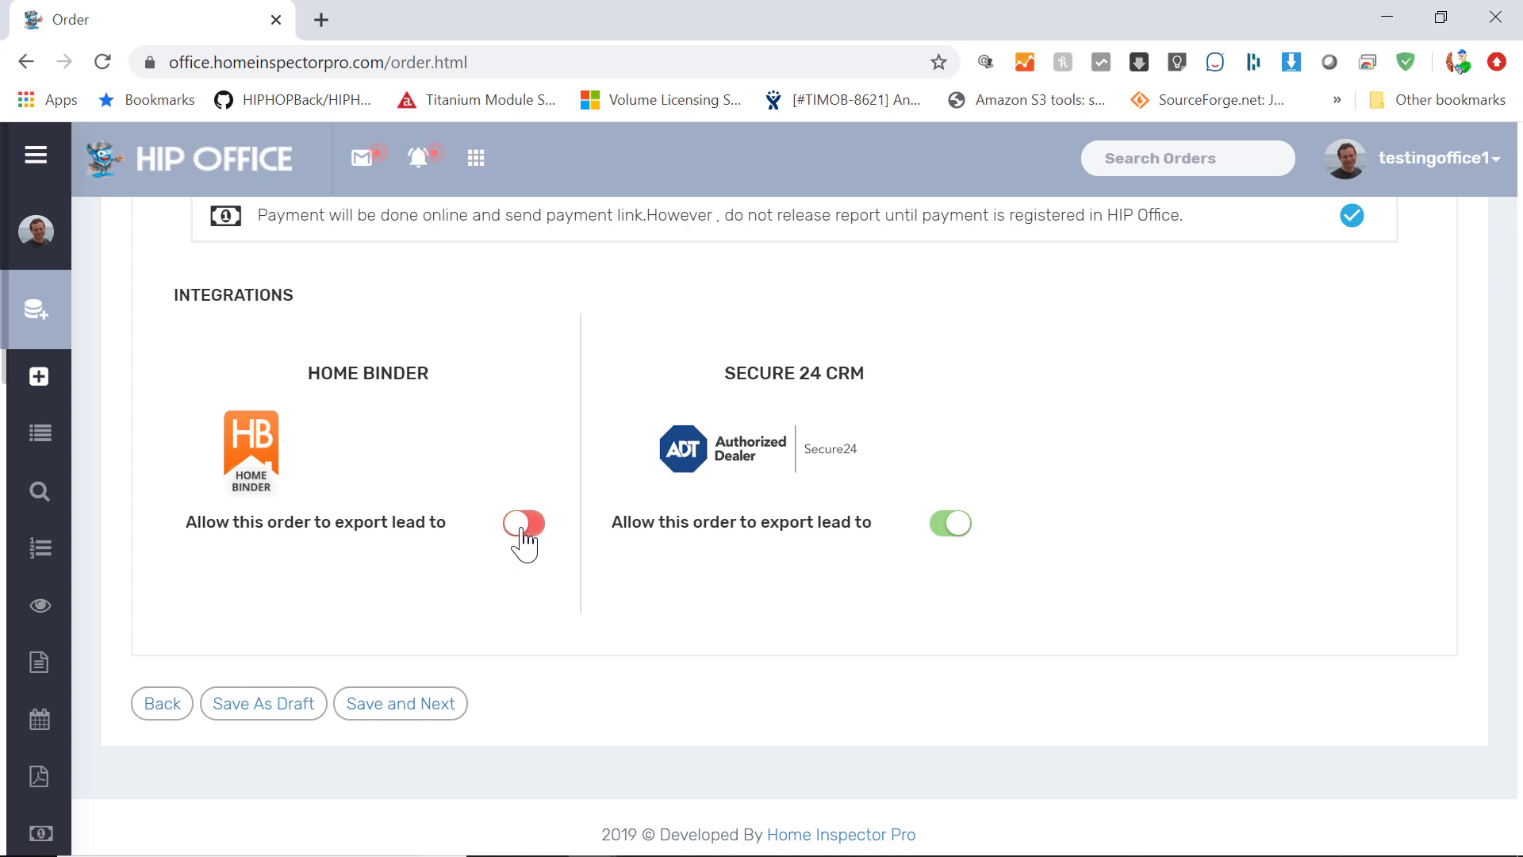